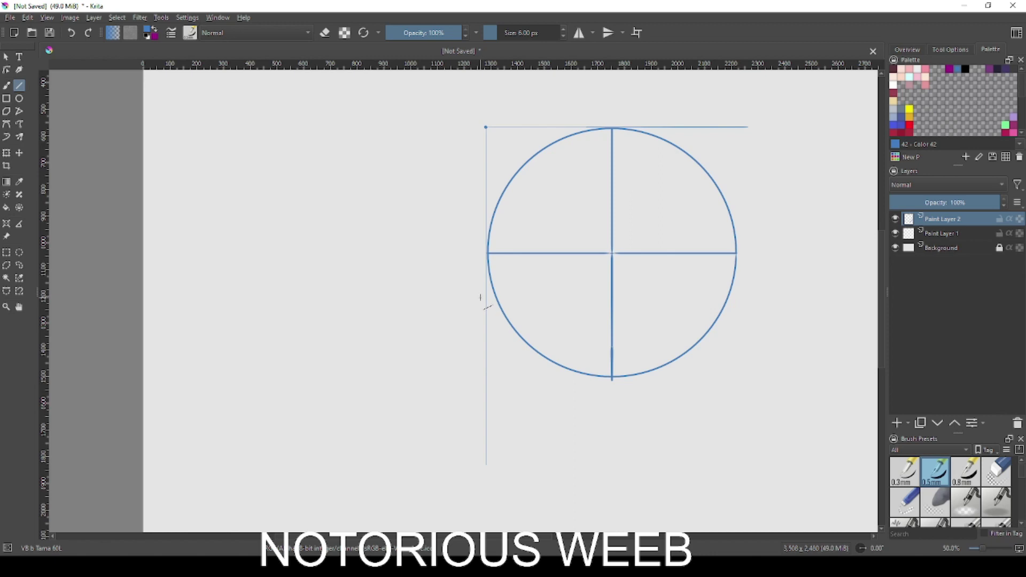
- Draw a horizontal guide line across the circle's lower half and measure straight down from it to find the chin level
drag(482, 297, 796, 297)
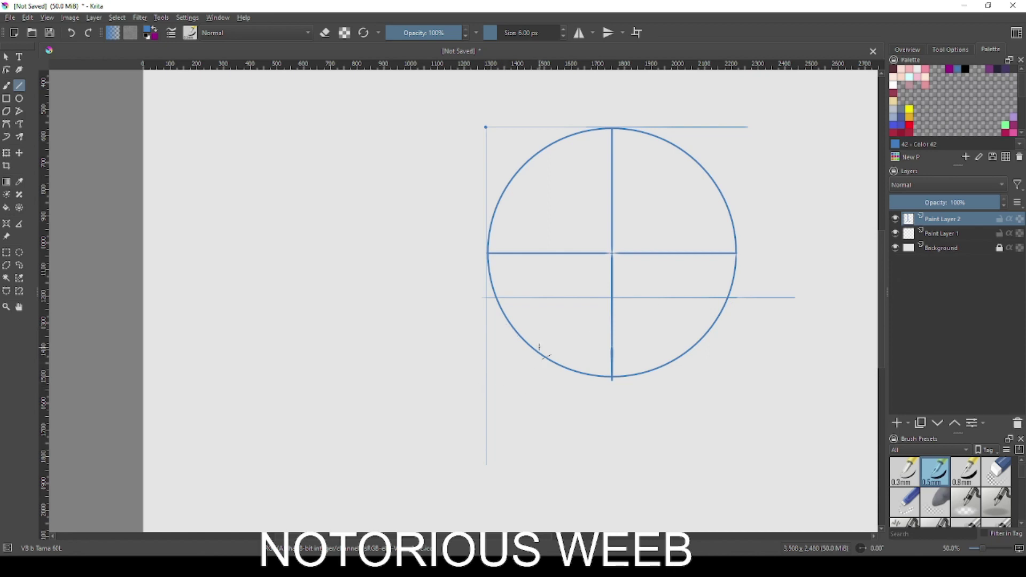
click(19, 223)
drag(612, 298, 611, 454)
scroll(620, 470, up, 4)
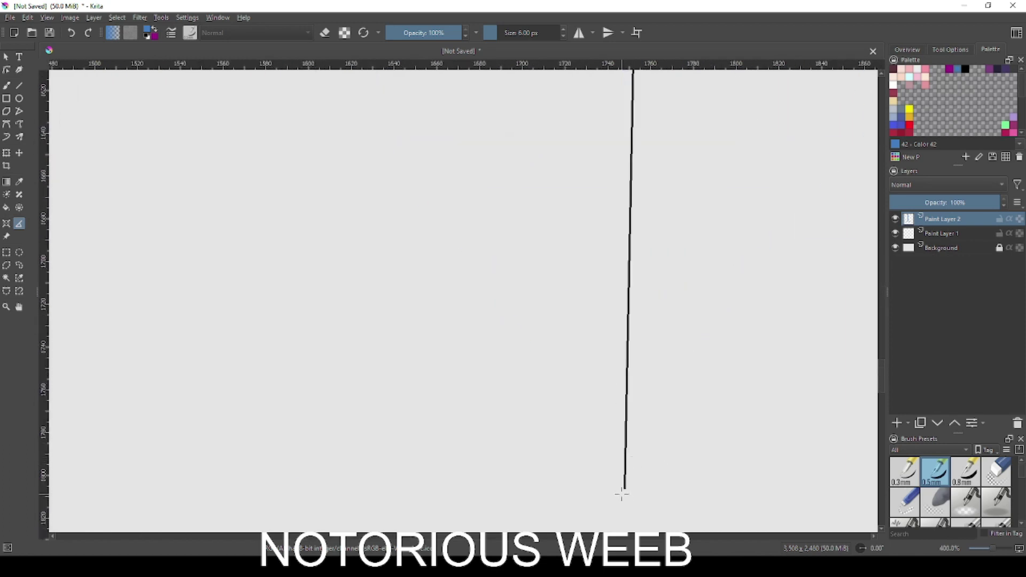
- Draw a straight horizontal base line below the circle at chin level, running from the vertical side guide past the opposite side of the circle
key(b)
scroll(627, 488, down, 6)
mouse_move(625, 489)
mouse_down()
mouse_move(635, 486)
mouse_move(550, 465)
mouse_move(252, 473)
mouse_up()
click(19, 86)
scroll(625, 487, up, 3)
scroll(485, 434, down, 6)
scroll(473, 444, up, 2)
drag(446, 430, 634, 431)
key(ctrl+z)
scroll(553, 431, up, 4)
drag(405, 437, 652, 436)
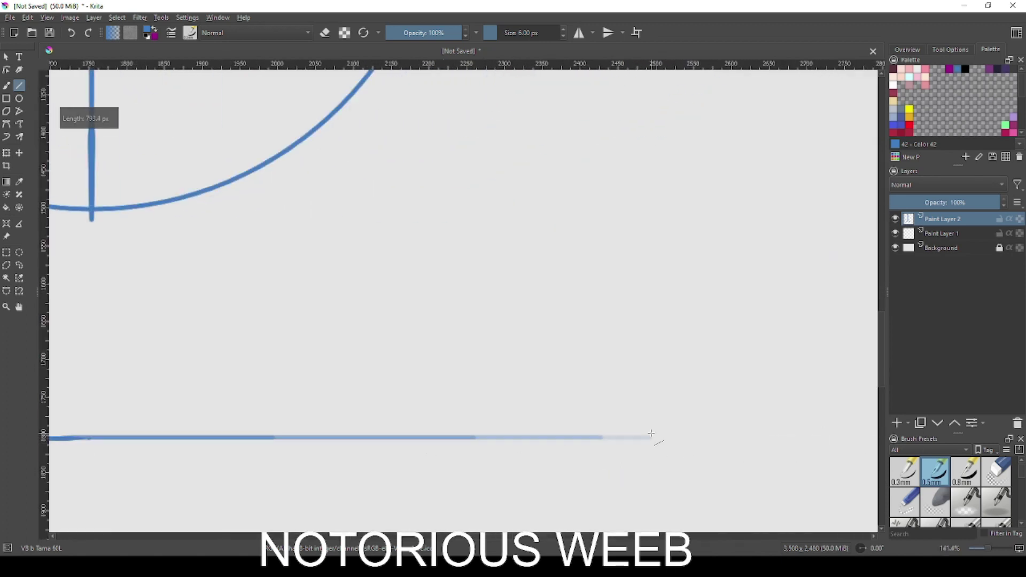
- Draw a diagonal jaw line from the chin corner to the circle's bottom and a slanted front neck line from the circle to the base line
scroll(652, 434, down, 3)
mouse_move(327, 434)
mouse_down()
mouse_move(470, 360)
mouse_move(482, 374)
mouse_move(471, 362)
mouse_up()
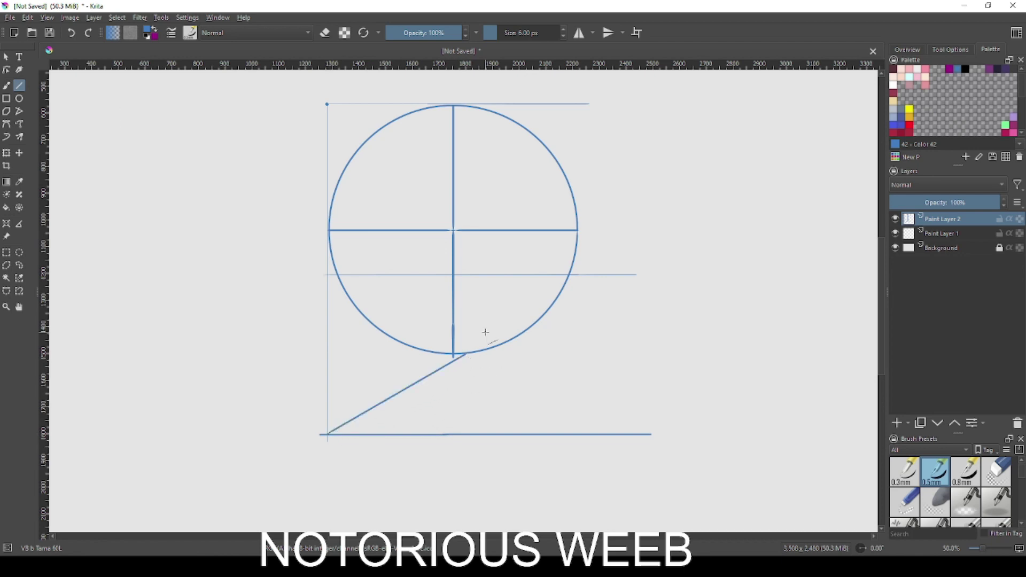
drag(330, 251, 478, 458)
key(ctrl+z)
drag(337, 277, 432, 438)
- Draw a straight back-of-neck line from the circle's lower rear edge down to the base line
drag(539, 324, 572, 429)
key(ctrl+z)
drag(529, 328, 586, 433)
key(ctrl+z)
drag(539, 321, 568, 434)
drag(578, 217, 583, 450)
key(ctrl+z)
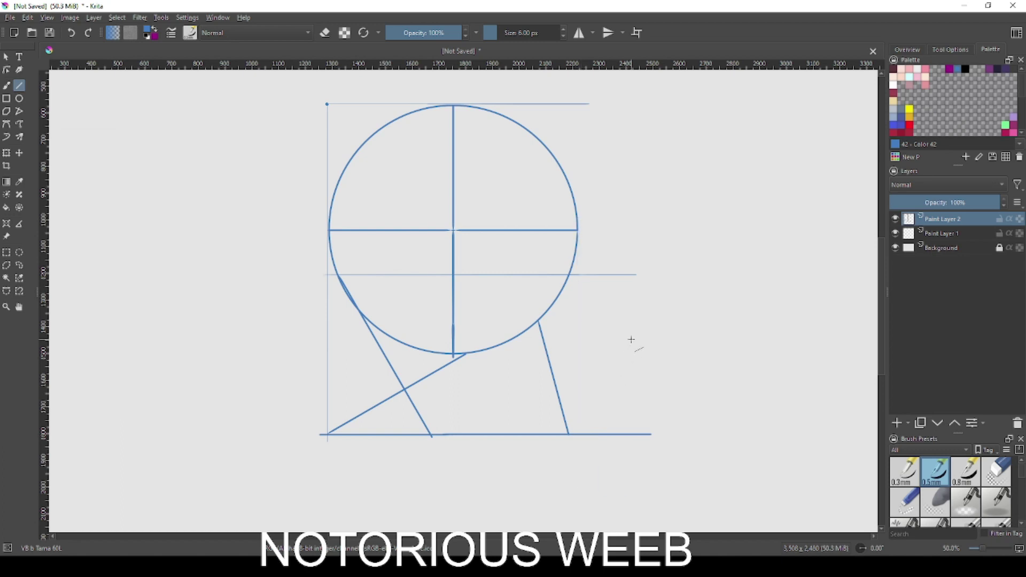
- Erase the front neck line between the circle and the jaw line, and sketch two freehand neck strokes with the 10 px pen
key(b)
click(997, 471)
drag(363, 318, 407, 389)
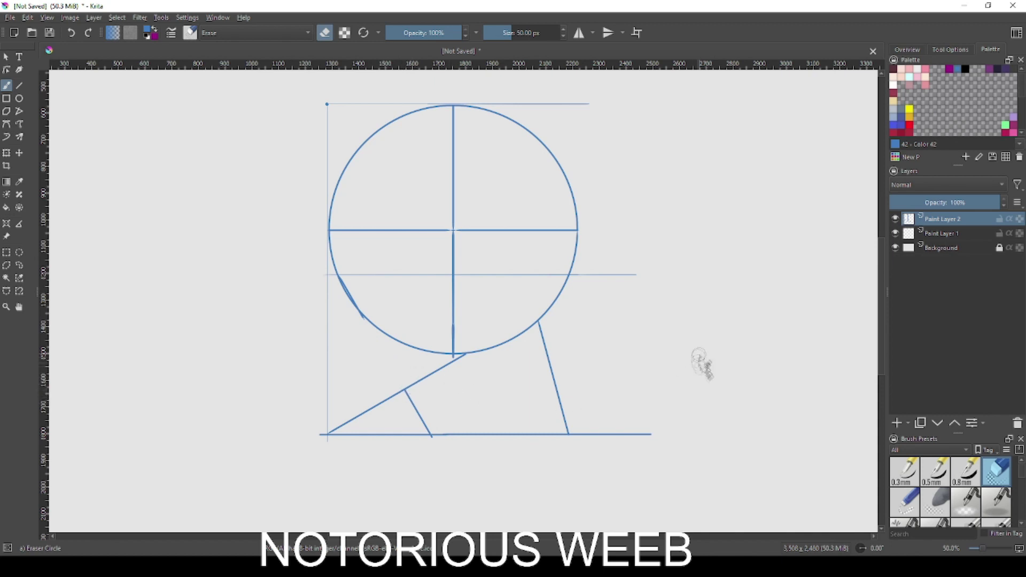
click(966, 472)
drag(459, 362, 486, 420)
drag(411, 402, 423, 440)
- Fade the construction layer by lowering its opacity, and add a new paint layer with purple (Color 43) as the drawing colour
click(940, 202)
click(897, 423)
click(949, 69)
- Trace the skull in purple over the circle's top and back, and draw the forehead down the nose bridge to its tip
mouse_move(330, 231)
mouse_down()
mouse_move(337, 192)
mouse_move(313, 200)
mouse_move(333, 211)
mouse_move(426, 115)
mouse_move(481, 143)
mouse_move(445, 140)
mouse_move(525, 131)
mouse_move(564, 171)
mouse_up()
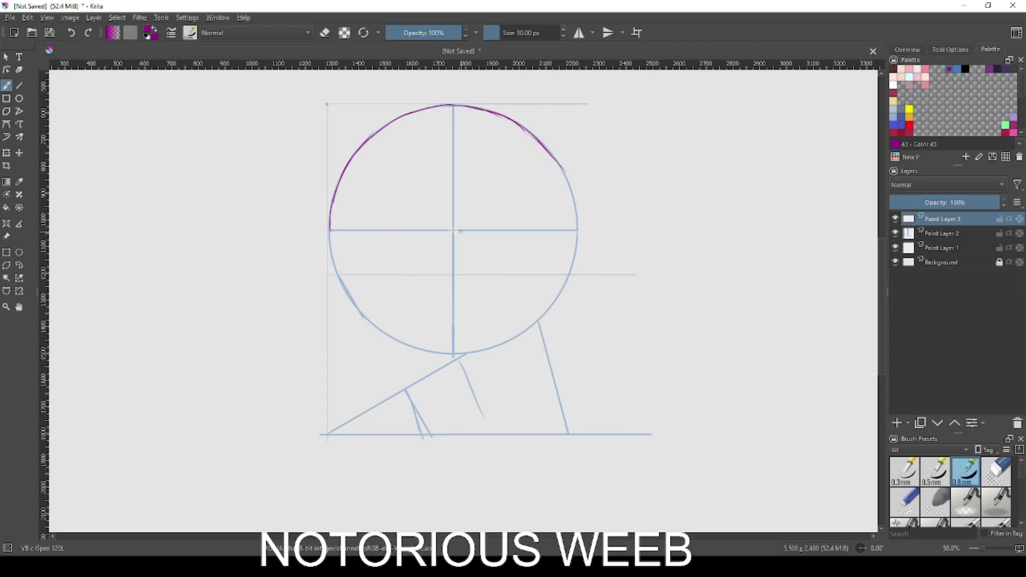
drag(569, 274, 551, 308)
mouse_move(556, 164)
mouse_down()
mouse_move(573, 203)
mouse_move(559, 290)
mouse_up()
drag(329, 226, 343, 292)
mouse_move(331, 248)
mouse_down()
mouse_move(340, 299)
mouse_move(323, 325)
mouse_up()
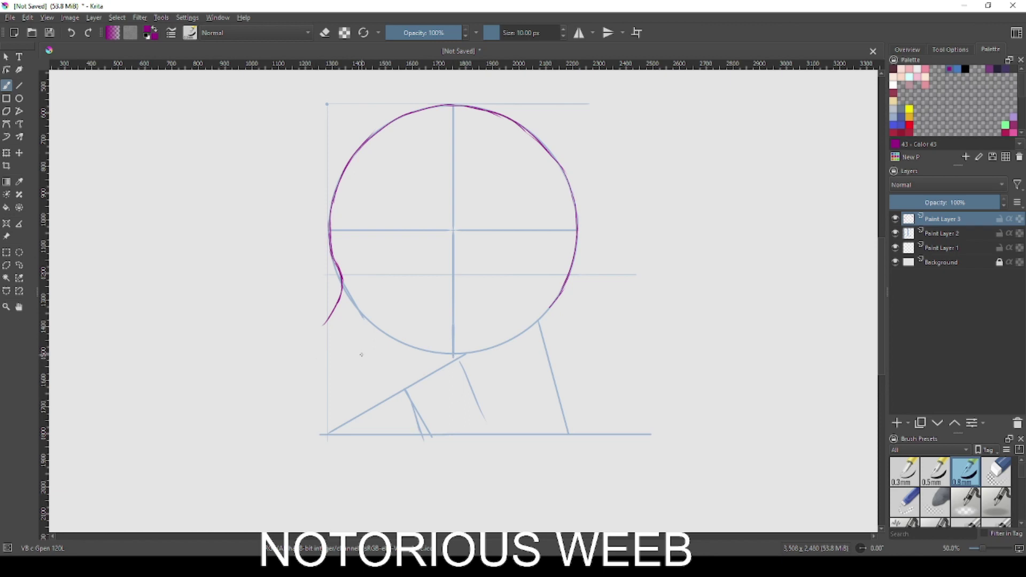
- Draw the profile from under the nose through the lips down to the chin with the 10 px pen
drag(328, 329, 337, 337)
mouse_move(343, 363)
mouse_down()
mouse_move(355, 421)
mouse_move(371, 421)
mouse_up()
drag(337, 343, 345, 370)
key(/)
right_click(375, 374)
right_click(420, 381)
click(359, 410)
scroll(970, 481, up, 3)
click(969, 473)
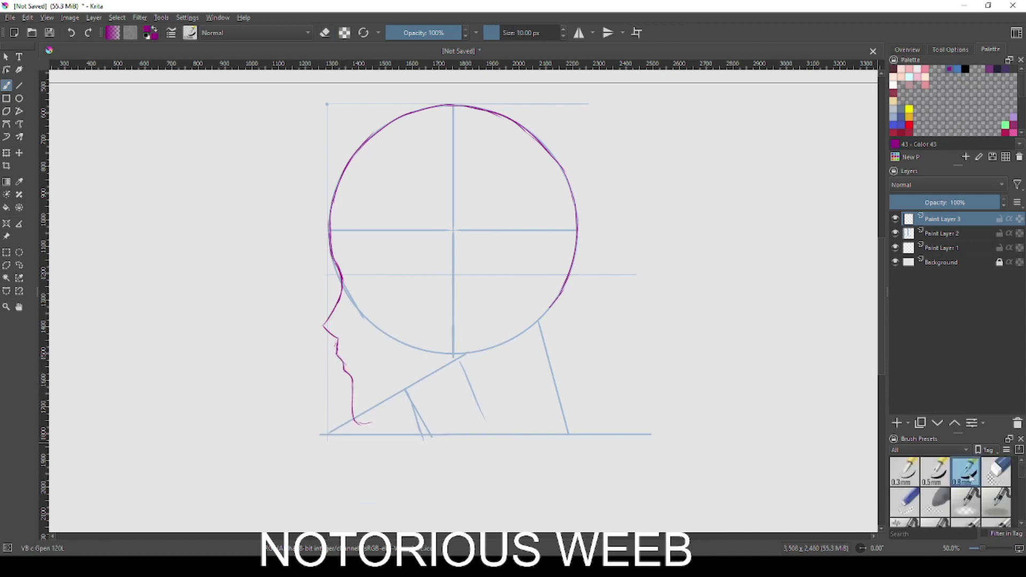
- Draw the lower jaw line from the chin toward the jaw corner and the front neck line beneath it
drag(356, 419, 453, 376)
key(ctrl+z)
drag(407, 398, 419, 434)
key(ctrl+z)
drag(408, 399, 419, 433)
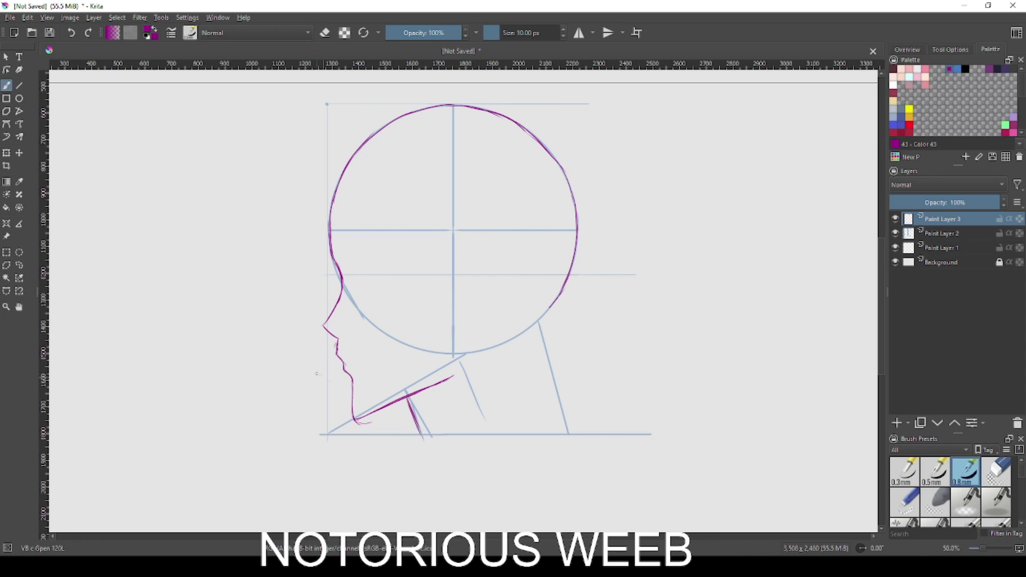
key(ctrl+z)
- Draw the curved back of the neck from the base of the skull down to the base line
mouse_move(536, 326)
mouse_down()
mouse_move(559, 300)
mouse_move(548, 373)
mouse_move(560, 402)
mouse_up()
key(ctrl+z)
drag(543, 359, 571, 436)
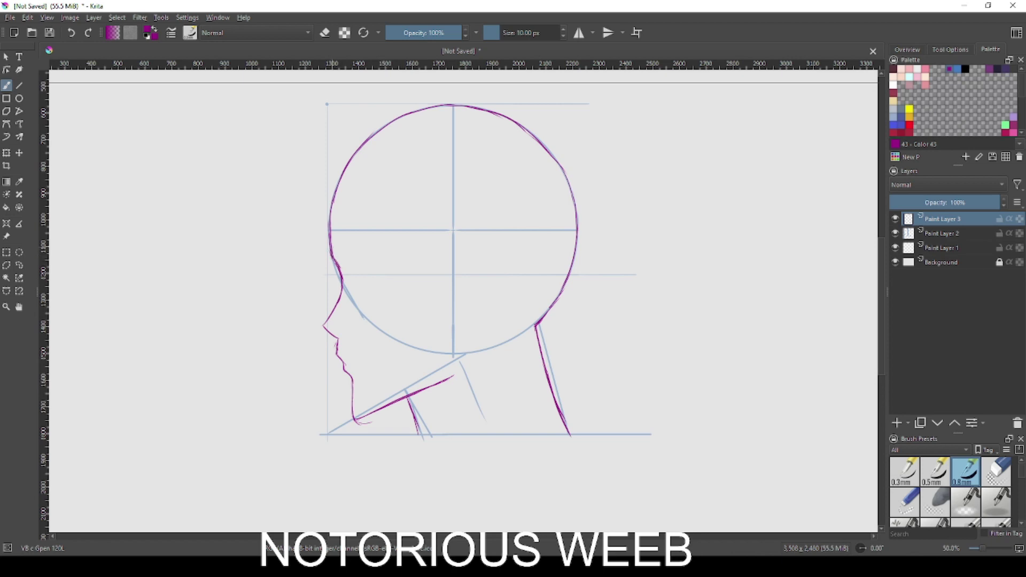
- Sketch a light brow line running back from the forehead above the nose bridge
drag(333, 257, 367, 250)
key(ctrl+z)
mouse_move(353, 415)
mouse_down()
mouse_move(365, 419)
mouse_move(351, 383)
mouse_up()
key(ctrl+z)
drag(354, 250, 379, 246)
- Draw the rear edge of the jaw up toward the ear and the neck muscle line below the jaw corner
drag(490, 315, 461, 374)
mouse_move(449, 378)
mouse_down()
mouse_move(464, 367)
mouse_move(496, 422)
mouse_up()
drag(473, 371, 489, 405)
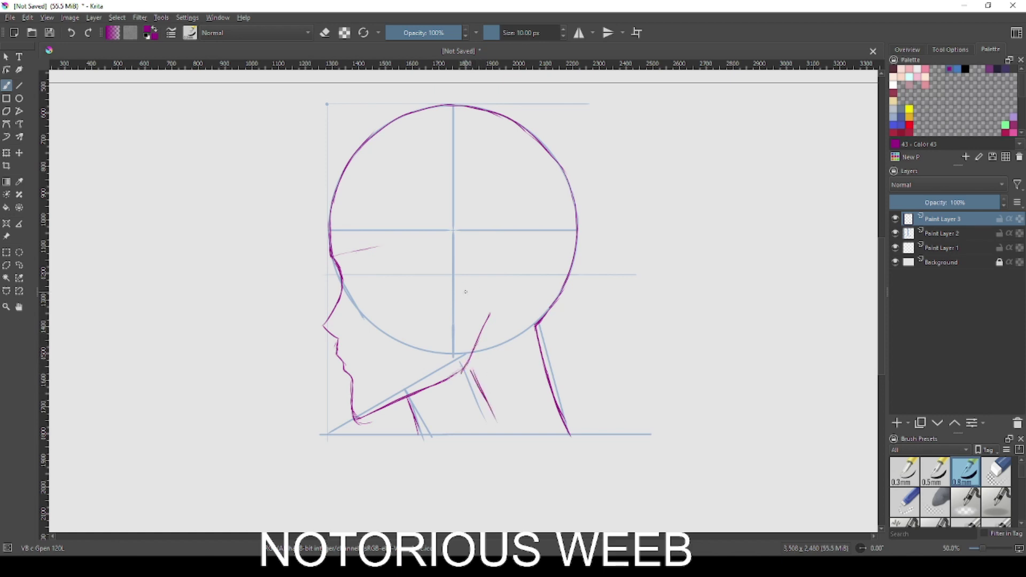
- Draw the ear's outer rim and lobe behind the circle's vertical centre line, joining it to the top of the jaw
drag(479, 239, 485, 232)
key(e)
drag(481, 240, 506, 229)
key(e)
drag(490, 315, 493, 308)
mouse_move(503, 295)
mouse_down()
mouse_move(516, 232)
mouse_move(520, 258)
mouse_up()
mouse_move(494, 310)
mouse_down()
mouse_move(511, 303)
mouse_move(528, 242)
mouse_move(525, 231)
mouse_move(490, 234)
mouse_move(527, 243)
mouse_up()
key(ctrl+z)
key(ctrl+z)
key(e)
key(e)
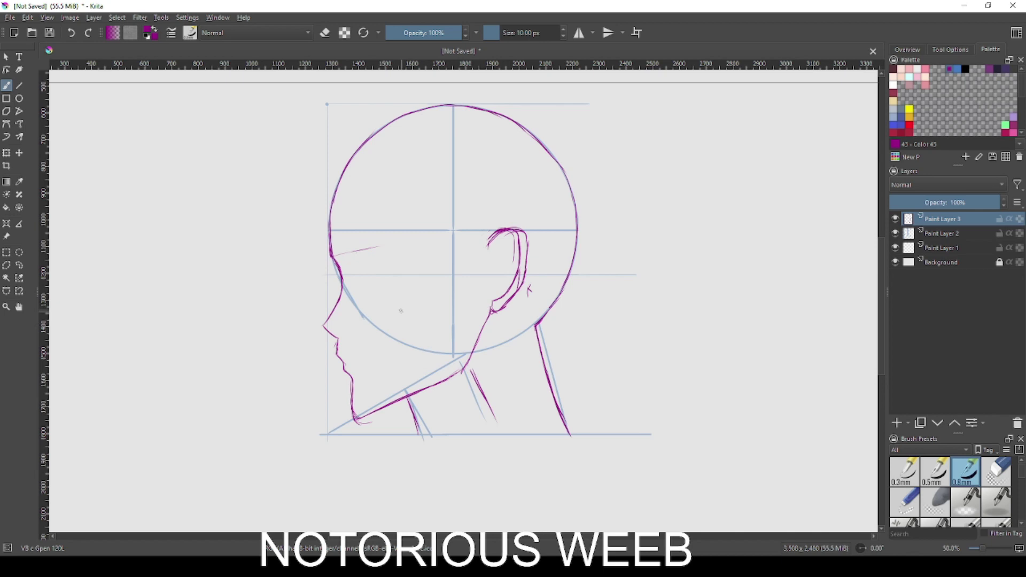
- Extend the brow ridge into a curve around the eye socket and add a light vertical cheek line down to the jaw
drag(362, 250, 335, 256)
drag(389, 239, 359, 249)
drag(390, 300, 398, 393)
mouse_move(390, 286)
mouse_down()
mouse_move(403, 251)
mouse_move(408, 263)
mouse_up()
key(ctrl+z)
- Outline the eye on the lower horizontal guide, add a crease beneath it, and draw the mouth line
mouse_move(353, 265)
mouse_down()
mouse_move(354, 281)
mouse_move(369, 261)
mouse_up()
drag(370, 261, 384, 270)
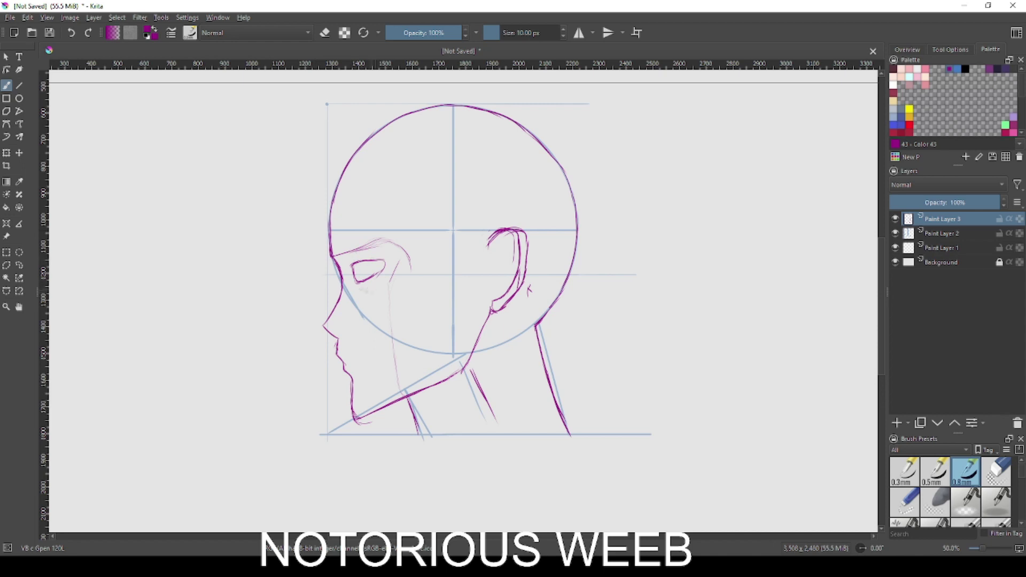
drag(358, 289, 380, 291)
drag(343, 363, 374, 360)
- Erase the ear's inner contour and the upper part of the neck muscle line, and darken the rear jaw edge
click(997, 472)
right_click(527, 330)
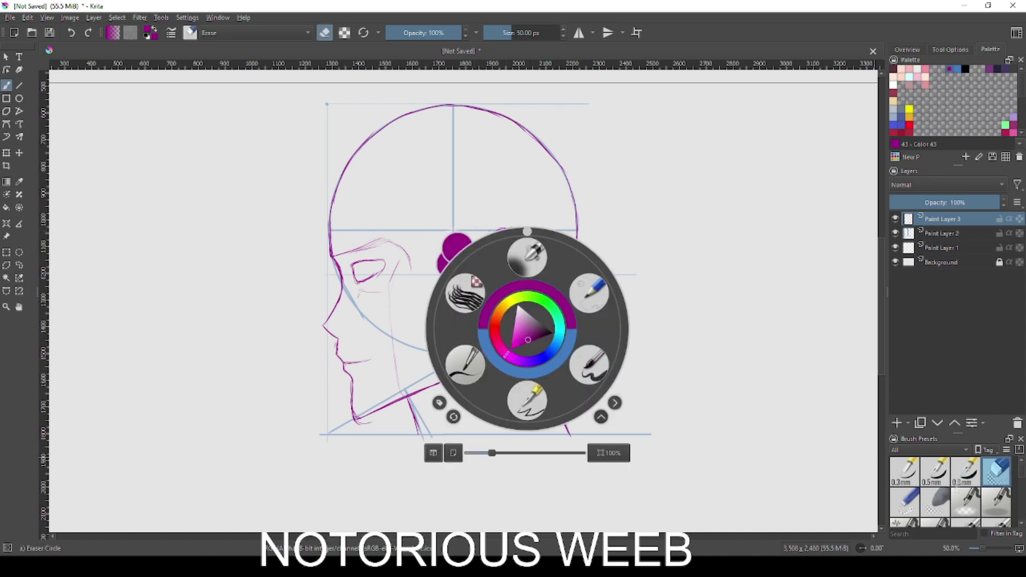
click(590, 363)
mouse_move(493, 239)
mouse_down()
mouse_move(488, 250)
mouse_move(525, 256)
mouse_move(523, 233)
mouse_up()
key(e)
key(e)
key(e)
mouse_move(478, 374)
mouse_down()
mouse_move(496, 416)
mouse_move(481, 385)
mouse_up()
key(e)
drag(488, 315, 466, 367)
key(ctrl+z)
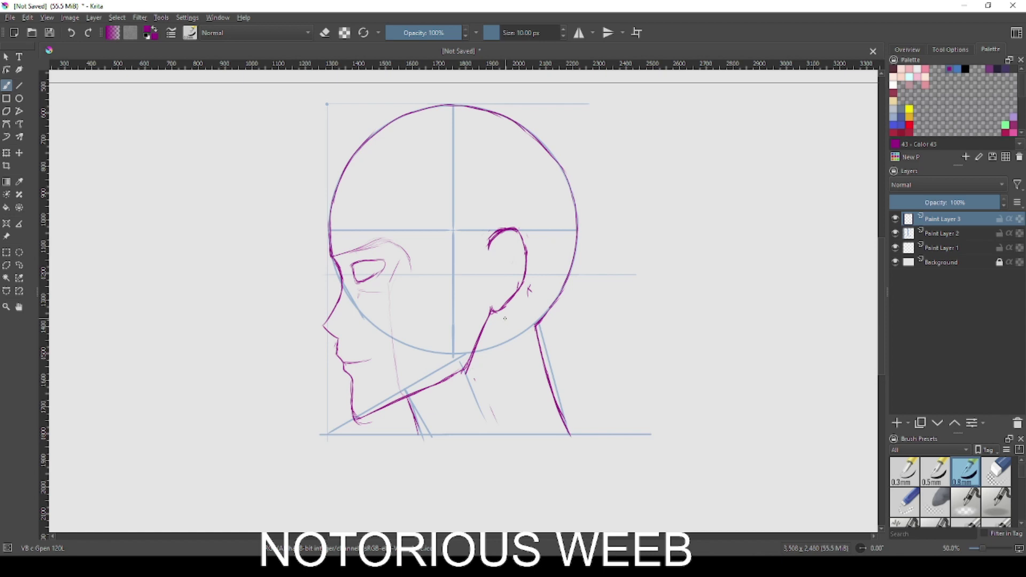
- Erase the stray strokes below the chin
key(e)
drag(359, 429, 368, 435)
key(e)
- Refine the eye with bolder eyelids and an iris, and redraw the neck muscle line below the jaw corner
drag(352, 265, 356, 282)
key(e)
mouse_move(356, 282)
mouse_down()
mouse_move(364, 289)
mouse_move(385, 261)
mouse_up()
key(e)
drag(471, 361, 496, 416)
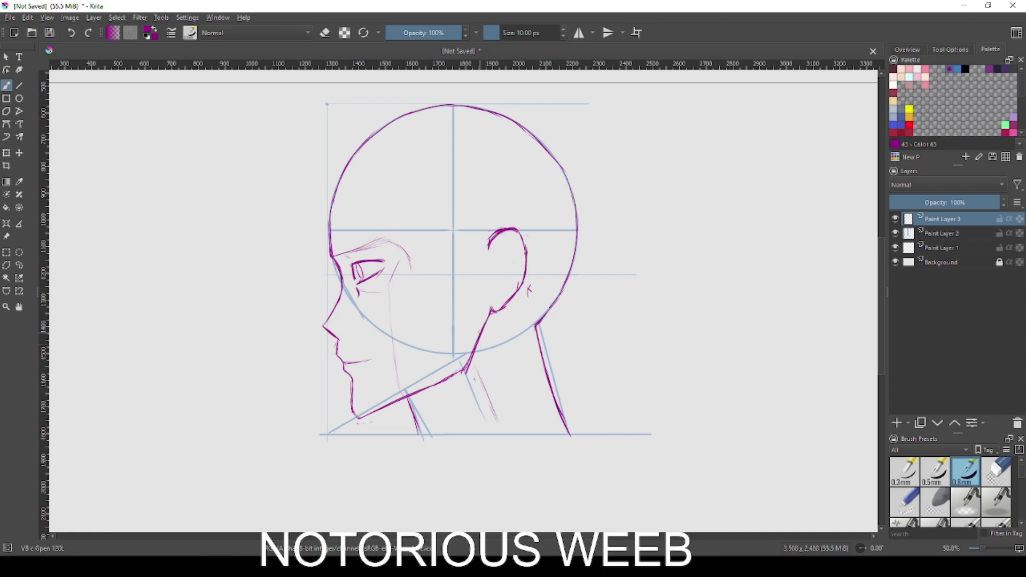
- Draw the inner folds of the ear and clean up its rim by erasing the excess strokes
mouse_move(499, 234)
mouse_down()
mouse_move(518, 229)
mouse_move(527, 252)
mouse_move(520, 293)
mouse_up()
mouse_move(499, 245)
mouse_down()
mouse_move(492, 255)
mouse_move(515, 236)
mouse_move(517, 278)
mouse_up()
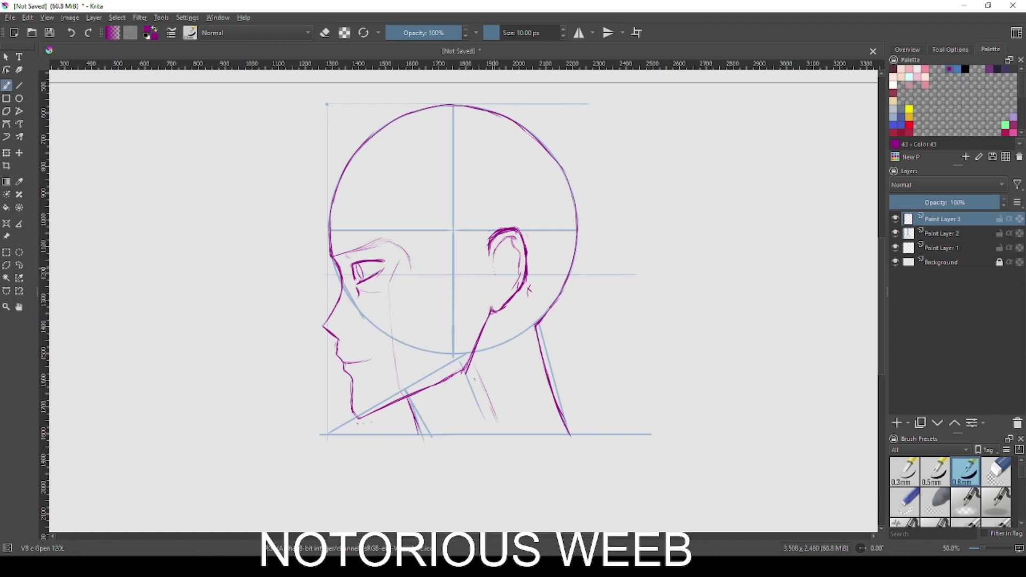
drag(493, 298, 498, 284)
drag(512, 274, 502, 283)
key(e)
drag(493, 254, 518, 231)
key(e)
key(e)
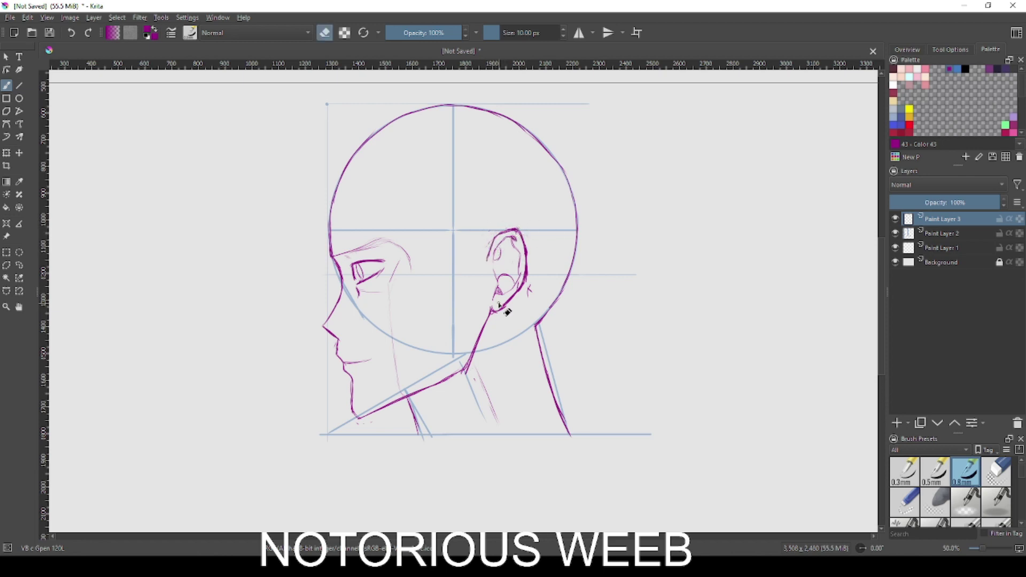
- Draw a bold eyebrow along the brow line above the eye
key(e)
drag(347, 251, 382, 247)
key(ctrl+z)
drag(345, 252, 397, 241)
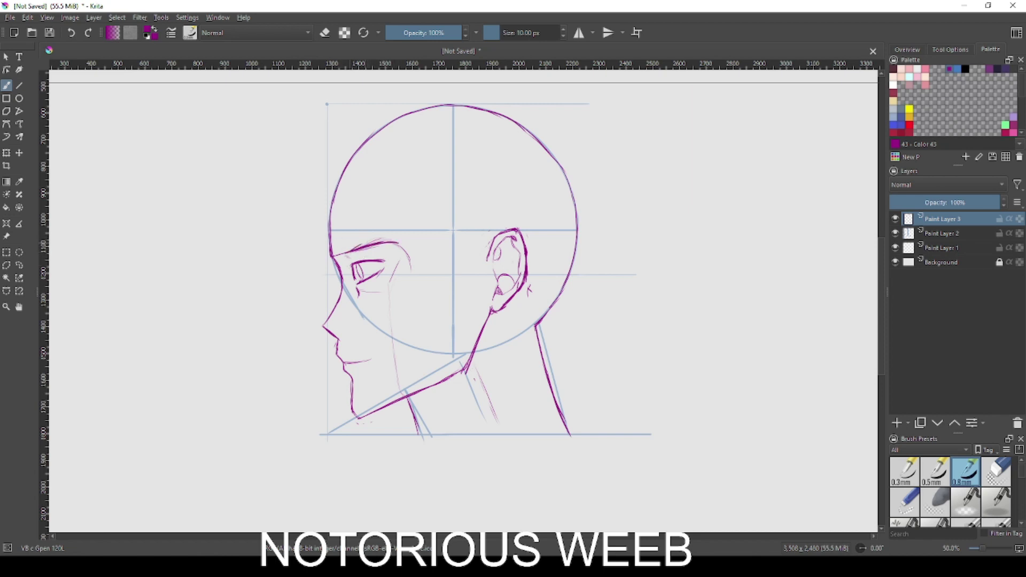
- Thicken the eyebrow, erase the line joining it to the forehead, and tidy the strokes beside the eye's outer corner
mouse_move(347, 252)
mouse_down()
mouse_move(372, 240)
mouse_move(337, 256)
mouse_up()
key(e)
key(e)
key(e)
key(e)
key(e)
key(e)
key(e)
key(e)
key(e)
drag(383, 264, 406, 267)
key(e)
key(e)
- Erase part of the lower jaw line near the jaw corner, leaving a gap in the contour
drag(473, 381, 460, 380)
key(e)
mouse_move(460, 370)
mouse_down()
mouse_move(471, 362)
mouse_move(449, 378)
mouse_up()
key(e)
key(e)
key(e)
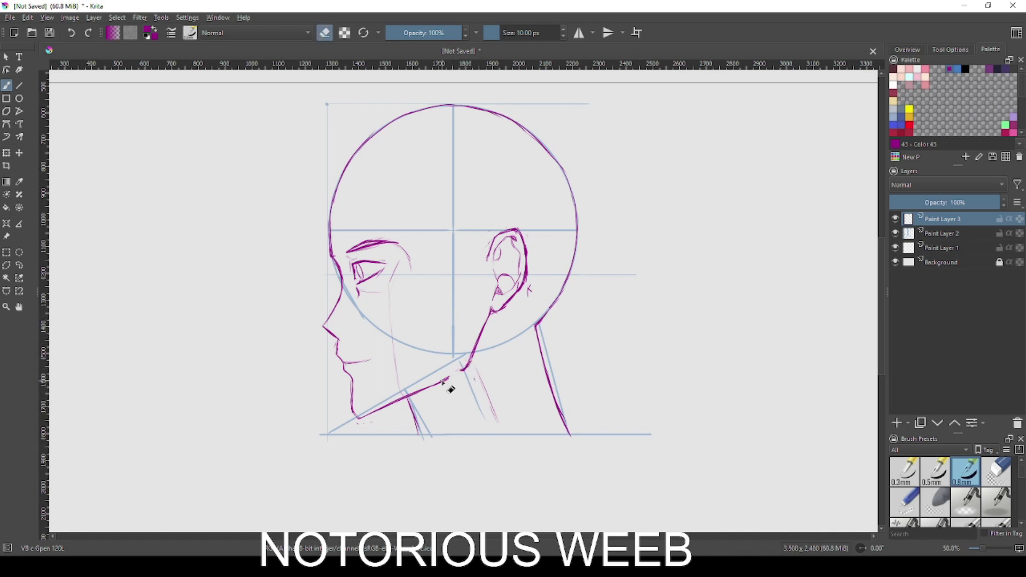
- Sketch the outer hair contour from the forehead up over the crown, slightly outside the skull, with a raised tuft on top
click(544, 289)
drag(495, 266, 400, 314)
key(e)
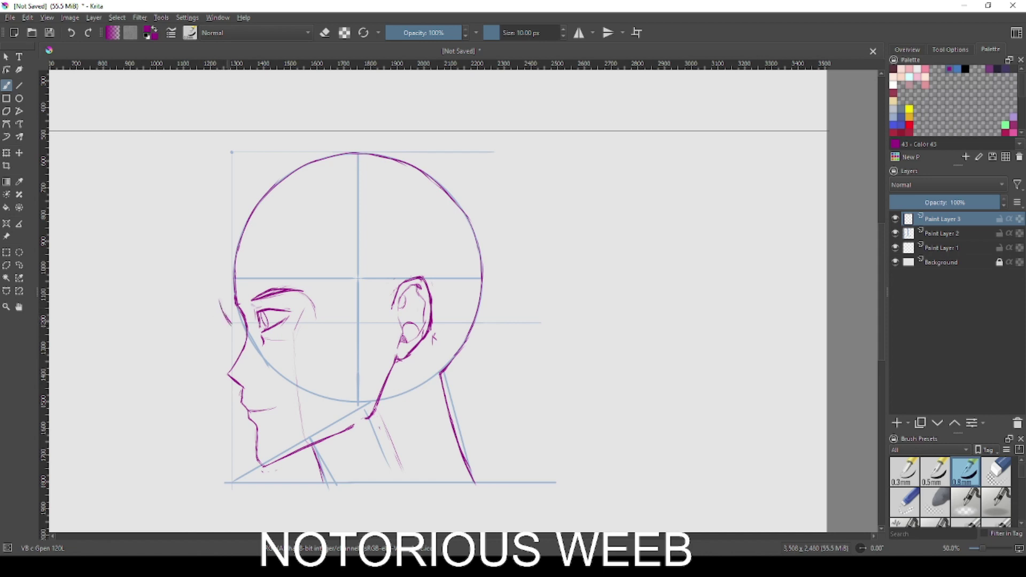
mouse_move(228, 320)
mouse_down()
mouse_move(221, 248)
mouse_move(234, 217)
mouse_up()
mouse_move(421, 163)
mouse_down()
mouse_move(436, 164)
mouse_move(401, 142)
mouse_move(421, 163)
mouse_up()
key(ctrl+z)
key(ctrl+z)
drag(370, 134, 421, 163)
drag(309, 152, 370, 140)
mouse_move(306, 155)
mouse_down()
mouse_move(242, 190)
mouse_move(226, 227)
mouse_up()
drag(229, 220, 220, 253)
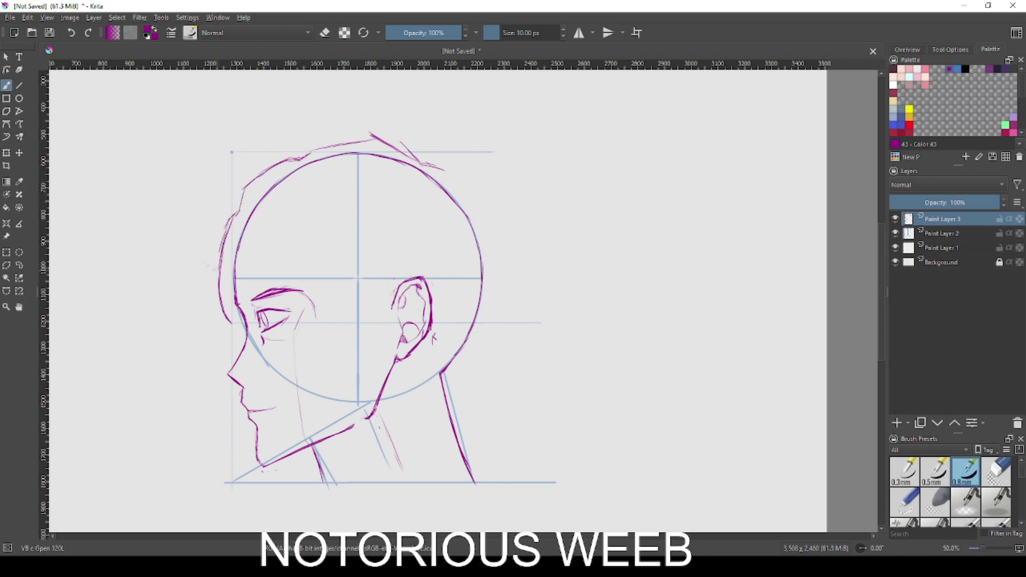
- Continue the hair contour down the back of the head and draw the hairline at the nape
mouse_move(423, 164)
mouse_down()
mouse_move(462, 183)
mouse_move(476, 221)
mouse_up()
mouse_move(460, 184)
mouse_down()
mouse_move(502, 295)
mouse_move(455, 398)
mouse_move(470, 350)
mouse_up()
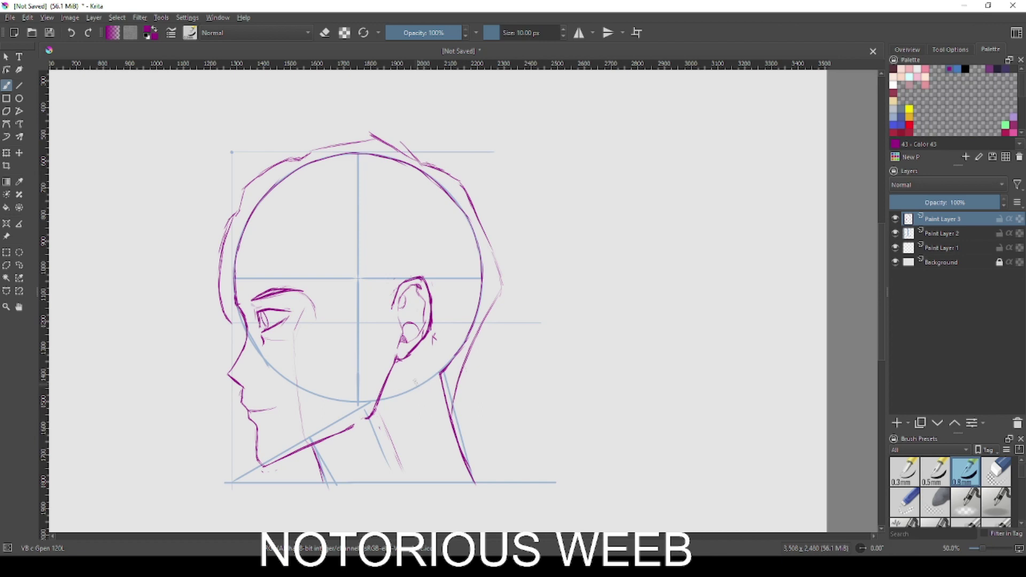
drag(420, 372, 445, 411)
drag(412, 368, 447, 412)
- Erase the eye socket curve and the upper part of the cheek line beside the eye
key(e)
mouse_move(310, 318)
mouse_down()
mouse_move(270, 348)
mouse_move(297, 374)
mouse_move(282, 365)
mouse_up()
drag(307, 296, 316, 320)
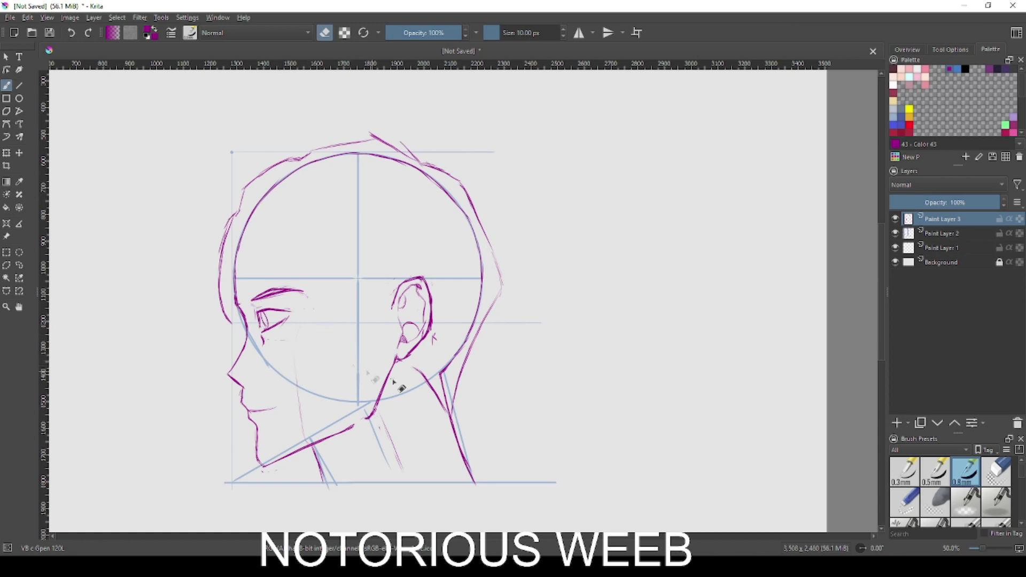
- Sketch the hairline from the forehead across the temple and down to a sideburn in front of the ear
key(e)
mouse_move(341, 284)
mouse_down()
mouse_move(366, 283)
mouse_move(385, 320)
mouse_up()
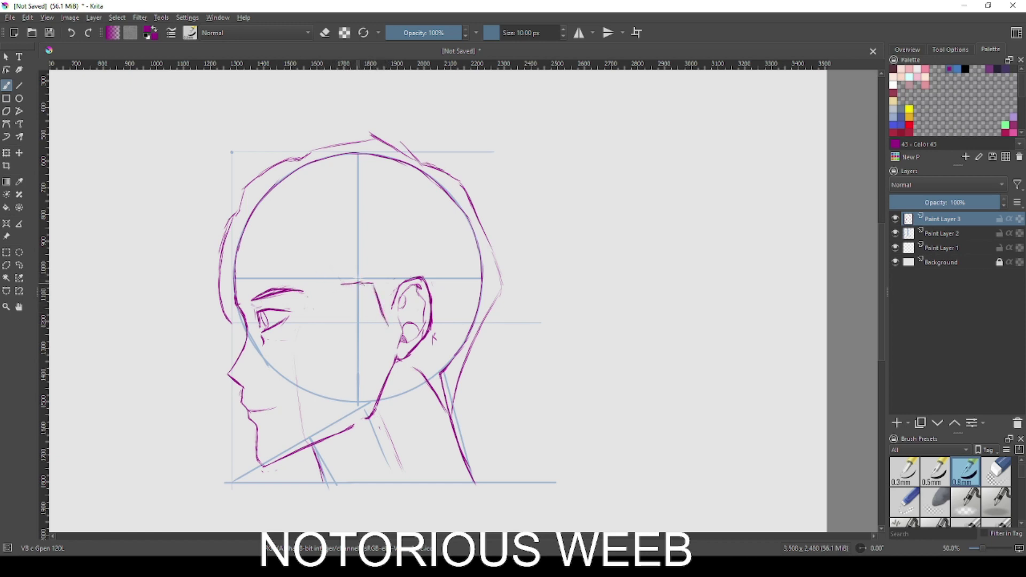
drag(334, 264, 343, 283)
mouse_move(239, 252)
mouse_down()
mouse_move(327, 254)
mouse_move(335, 268)
mouse_up()
- Sketch loose hair strands sweeping across the temple, the side of the head and the crown
mouse_move(258, 278)
mouse_down()
mouse_move(283, 302)
mouse_move(266, 303)
mouse_move(309, 302)
mouse_up()
key(ctrl+z)
drag(301, 256, 365, 307)
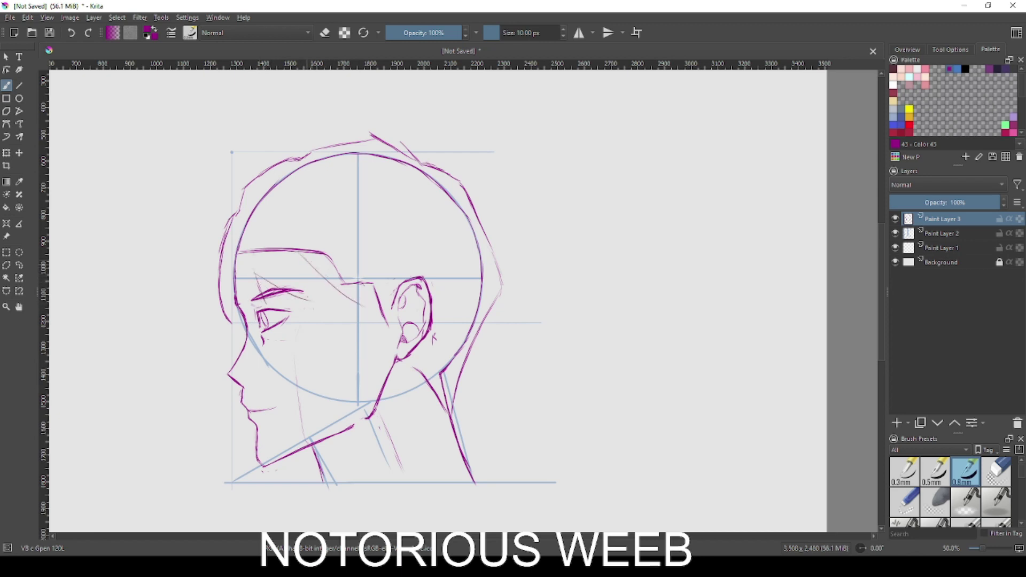
mouse_move(244, 217)
mouse_down()
mouse_move(364, 249)
mouse_move(379, 294)
mouse_up()
mouse_move(333, 224)
mouse_down()
mouse_move(312, 226)
mouse_move(389, 226)
mouse_up()
drag(297, 165, 398, 211)
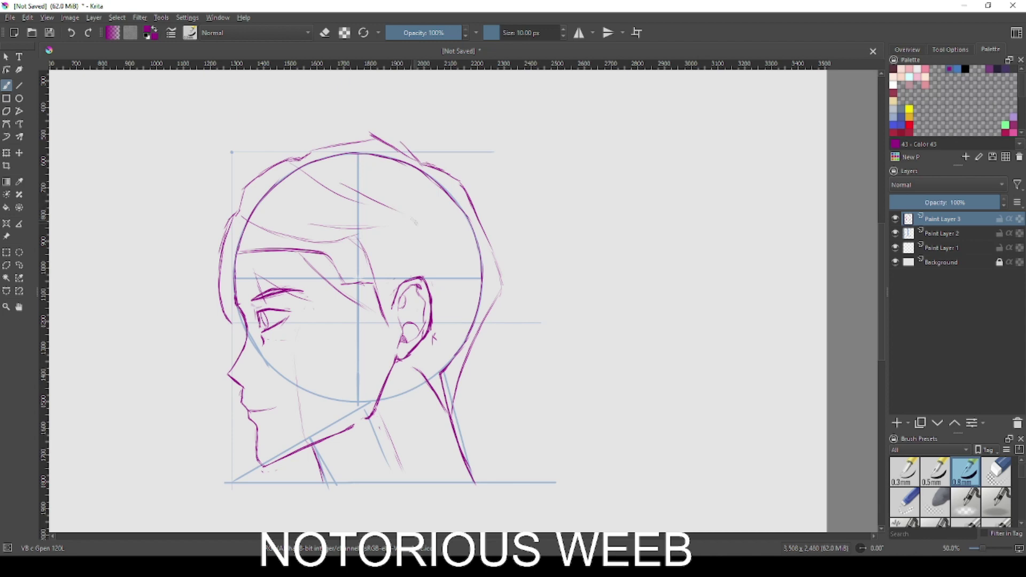
drag(413, 174, 415, 218)
- Erase the neck muscle line below the jaw corner and redraw it as a curve slanting down toward the throat
key(e)
drag(373, 396, 404, 464)
key(e)
drag(412, 392, 382, 466)
key(ctrl+z)
- Add a paint layer above the sketch, choose blue Color 42 and lower the opacity of Paint Layer 3
click(897, 423)
click(957, 69)
mouse_move(242, 324)
mouse_down()
mouse_move(222, 298)
mouse_move(236, 279)
mouse_move(247, 340)
mouse_move(228, 374)
mouse_move(243, 387)
mouse_up()
click(942, 234)
click(935, 202)
click(944, 219)
- Trace the face profile in blue on Paint Layer 4, from forehead through nose, lips, chin and jaw to the front of the neck
key(ctrl+z)
key(ctrl+z)
key(ctrl+z)
key(ctrl+z)
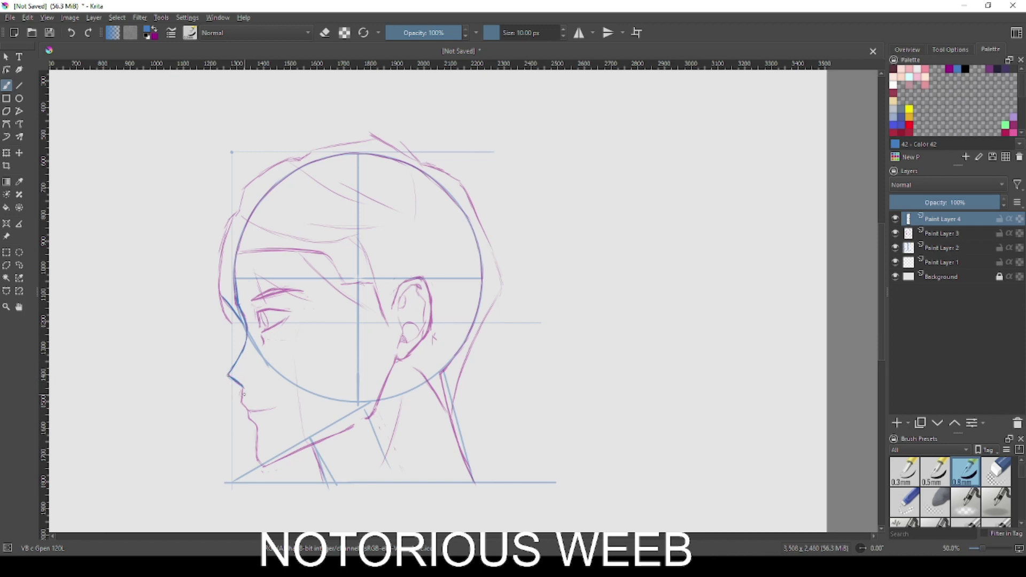
key(ctrl+z)
mouse_move(254, 431)
mouse_down()
mouse_move(258, 457)
mouse_move(271, 466)
mouse_move(357, 431)
mouse_move(317, 459)
mouse_move(325, 478)
mouse_up()
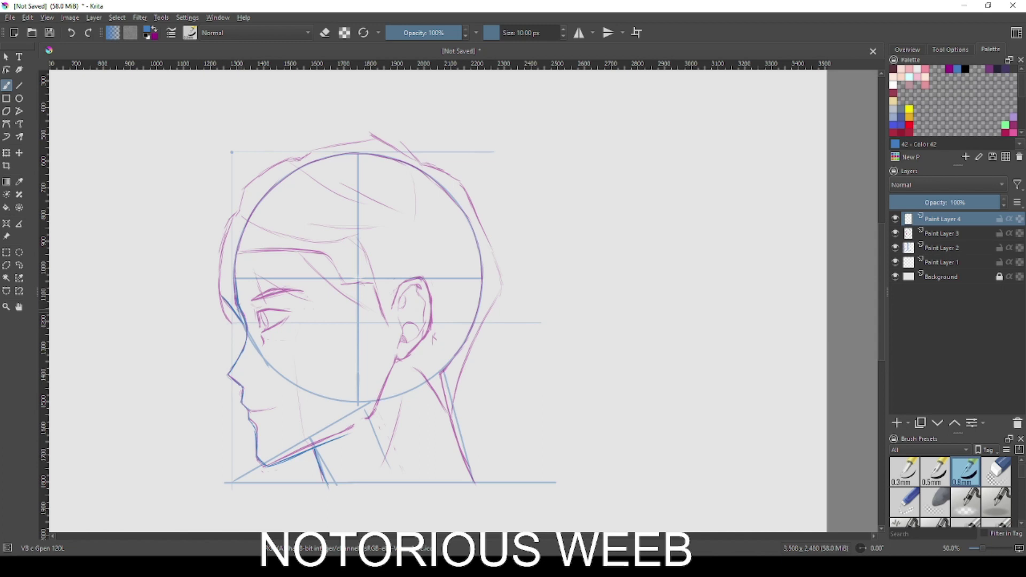
- Trace the outer hair contour in blue from the forehead over the crown and down to the nape
mouse_move(216, 304)
mouse_down()
mouse_move(254, 167)
mouse_move(293, 160)
mouse_move(299, 149)
mouse_move(283, 158)
mouse_move(416, 135)
mouse_move(405, 141)
mouse_move(421, 161)
mouse_move(465, 179)
mouse_move(485, 204)
mouse_move(502, 262)
mouse_move(487, 329)
mouse_up()
key(ctrl+z)
key(ctrl+z)
drag(500, 294, 449, 420)
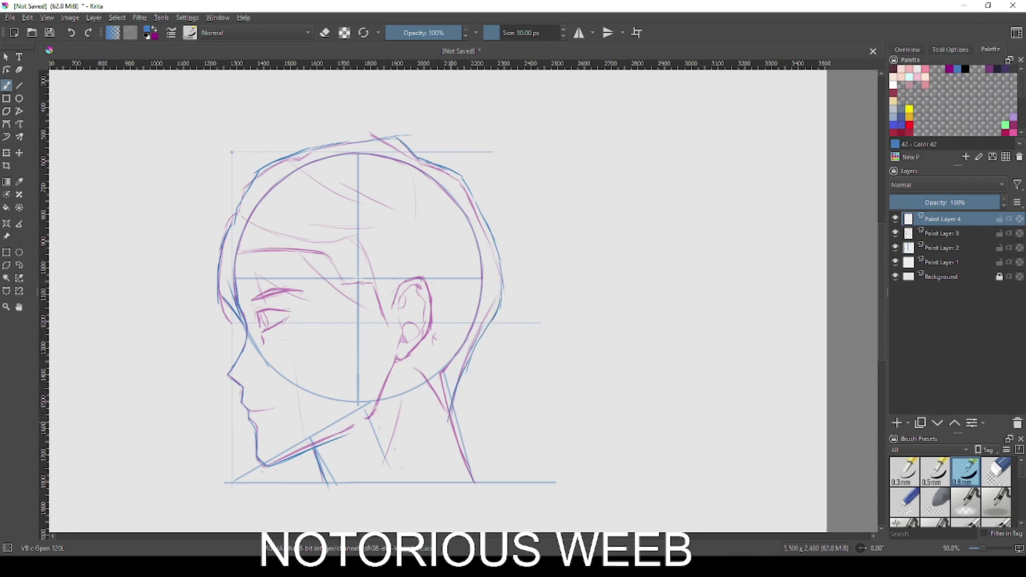
- Trace the hairline behind the ear and the back of the neck in blue
drag(423, 374, 441, 406)
drag(410, 361, 442, 403)
key(ctrl+z)
mouse_move(409, 363)
mouse_down()
mouse_move(440, 398)
mouse_move(460, 466)
mouse_up()
key(ctrl+z)
drag(450, 425, 464, 480)
mouse_move(461, 389)
mouse_down()
mouse_move(451, 431)
mouse_move(456, 398)
mouse_up()
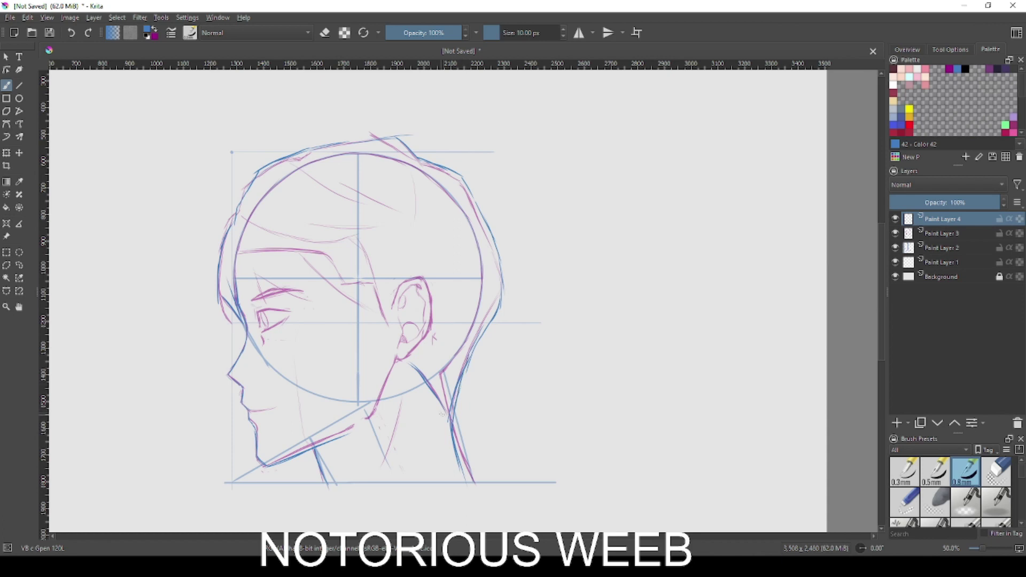
- Trace the mouth line, the eye and the eyebrow in blue
drag(250, 410, 274, 409)
drag(274, 308, 296, 311)
drag(274, 326, 291, 320)
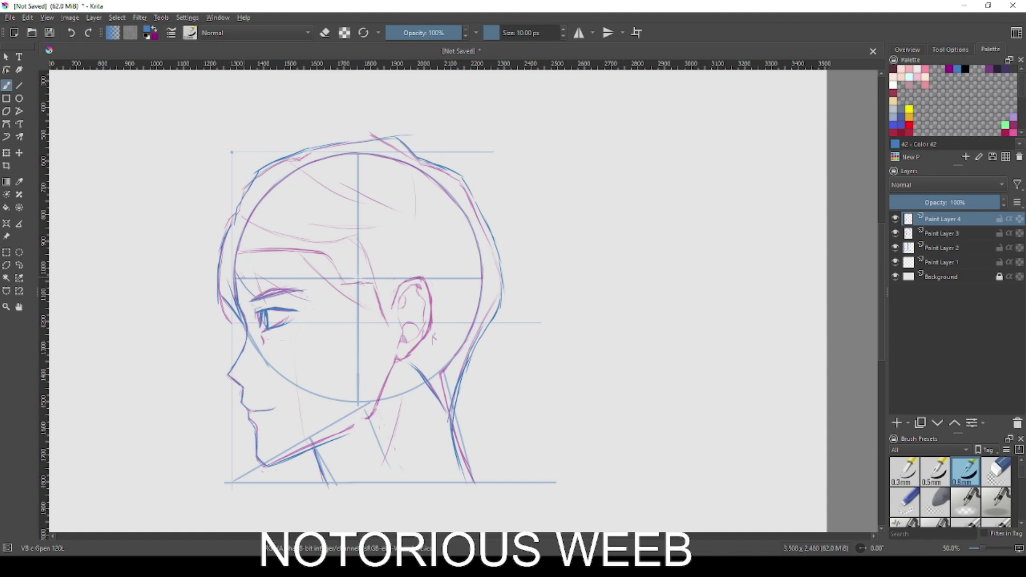
- Draw blue fringe strands falling across the forehead and over the eyebrow toward the temple
drag(226, 255, 260, 297)
drag(247, 260, 266, 295)
key(ctrl+z)
mouse_move(243, 256)
mouse_down()
mouse_move(268, 303)
mouse_move(327, 310)
mouse_up()
key(ctrl+z)
drag(258, 274, 332, 300)
drag(292, 266, 368, 314)
key(ctrl+z)
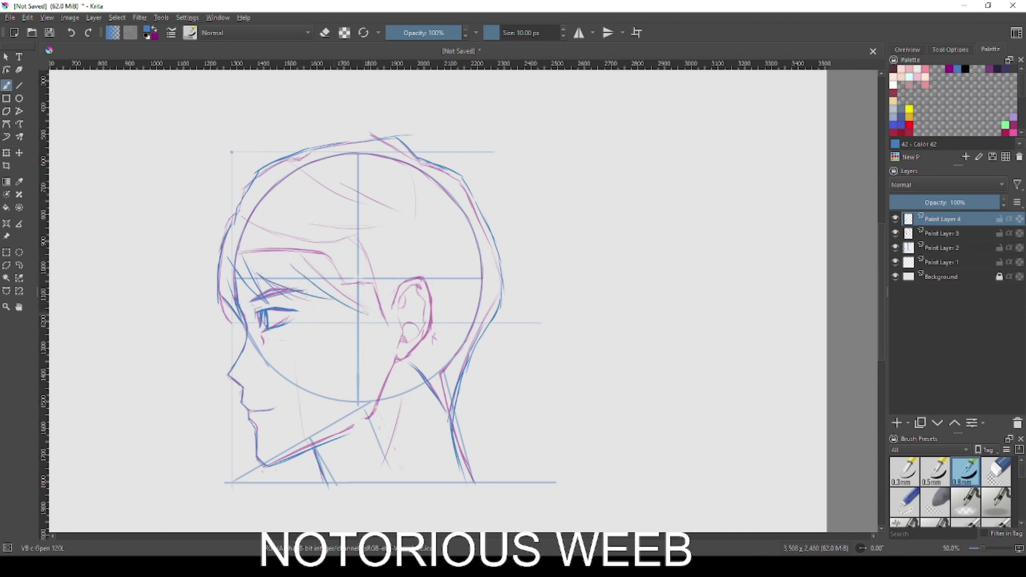
- Draw blue strands over the temple that taper into the sideburn in front of the ear
mouse_move(313, 257)
mouse_down()
mouse_move(340, 301)
mouse_move(385, 321)
mouse_up()
drag(385, 320, 388, 339)
drag(390, 303, 390, 324)
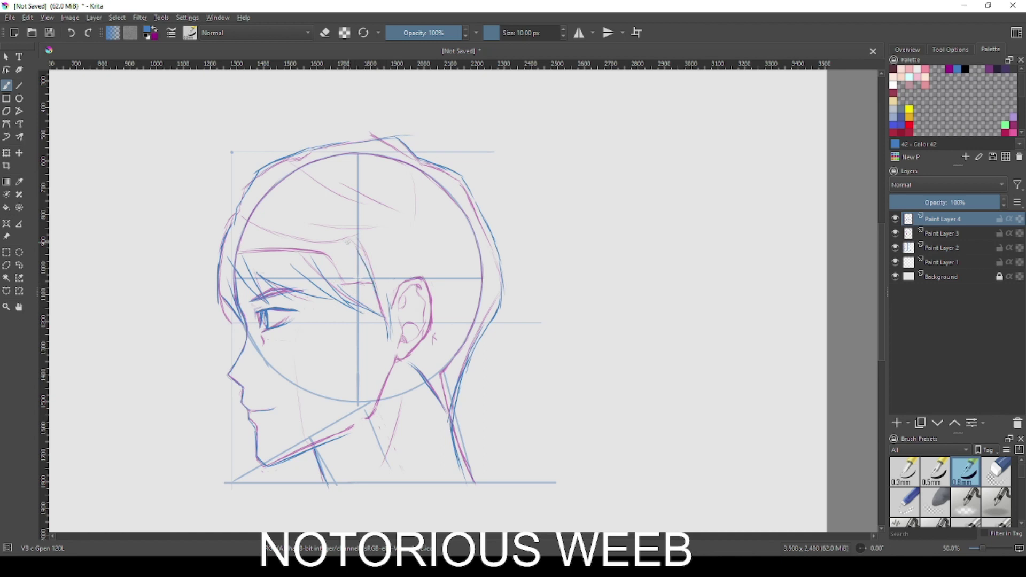
drag(344, 241, 388, 307)
drag(350, 231, 384, 297)
- Add blue hair strands above the forehead and across the upper side of the head toward the crown
drag(241, 227, 308, 245)
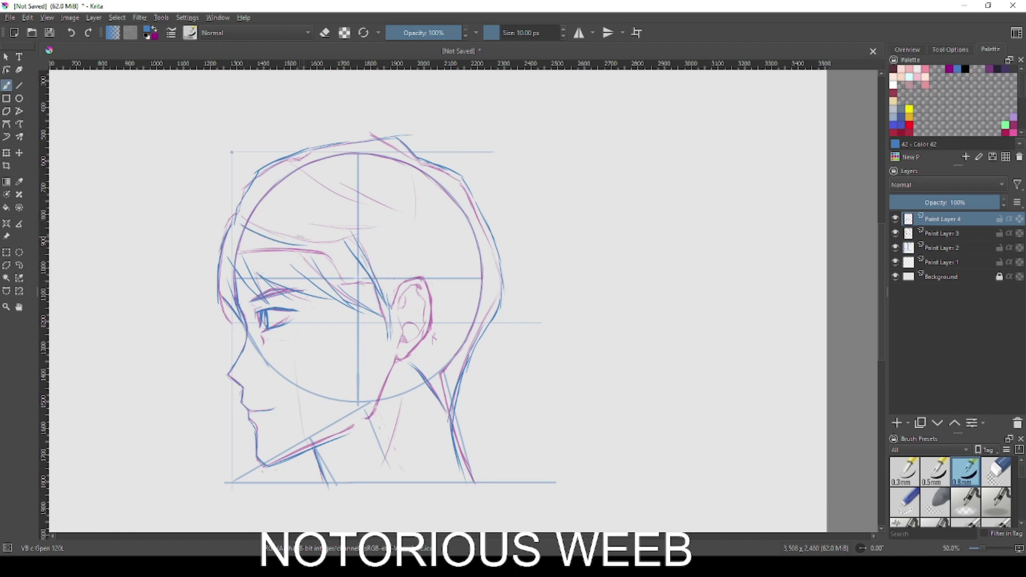
key(ctrl+z)
drag(241, 234, 297, 241)
key(ctrl+z)
drag(303, 177, 383, 214)
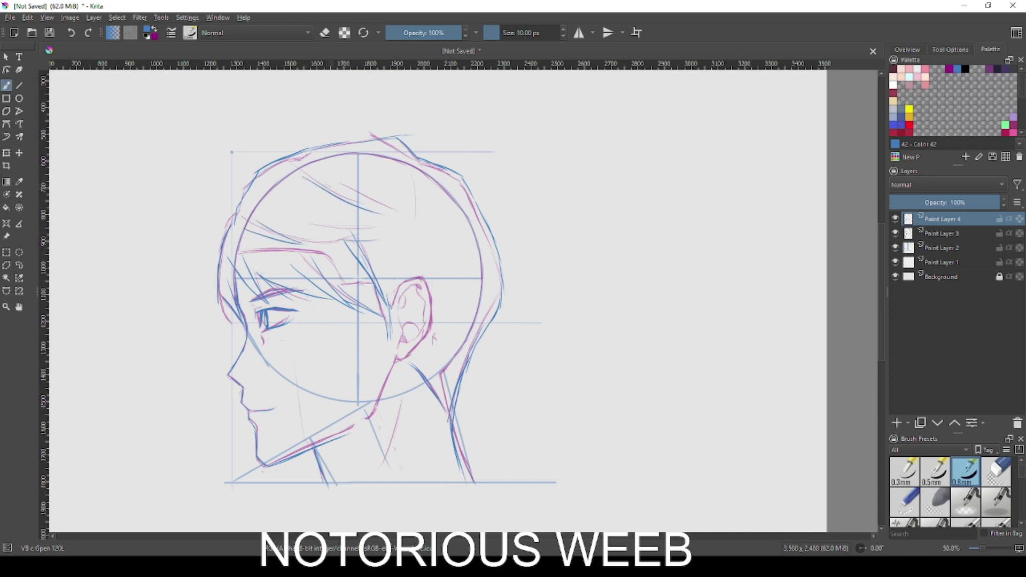
mouse_move(322, 184)
mouse_down()
mouse_move(373, 211)
mouse_move(370, 198)
mouse_move(434, 239)
mouse_up()
key(ctrl+z)
drag(377, 201, 415, 231)
drag(429, 185, 435, 228)
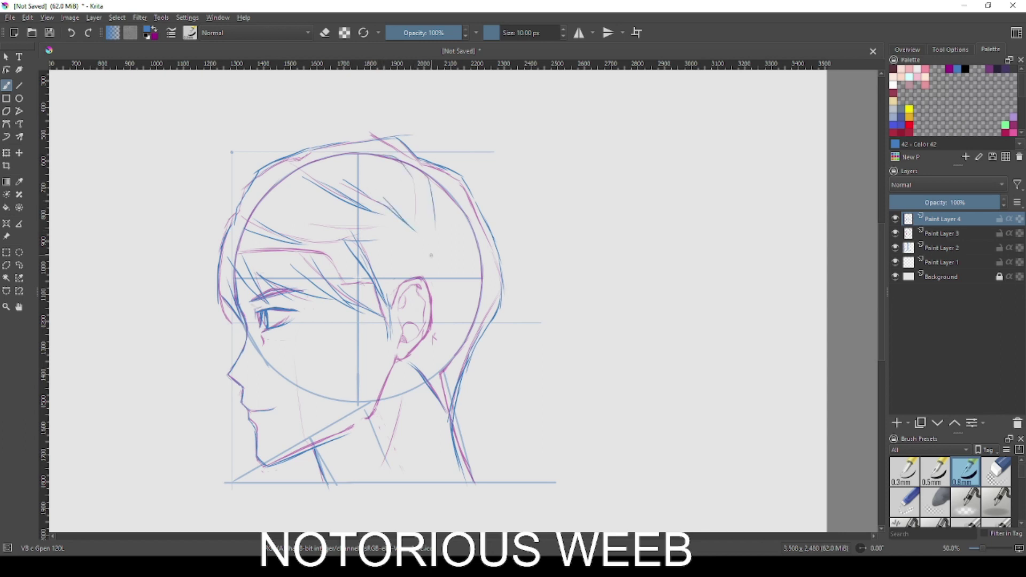
- Add long vertical blue hair strands behind the ear and along the back of the head
drag(443, 339, 443, 396)
mouse_move(442, 259)
mouse_down()
mouse_move(441, 315)
mouse_move(461, 281)
mouse_up()
key(ctrl+z)
drag(450, 229, 467, 361)
key(ctrl+z)
drag(478, 280, 468, 359)
key(ctrl+z)
drag(491, 307, 486, 327)
drag(483, 262, 477, 307)
drag(484, 230, 493, 258)
drag(467, 181, 470, 216)
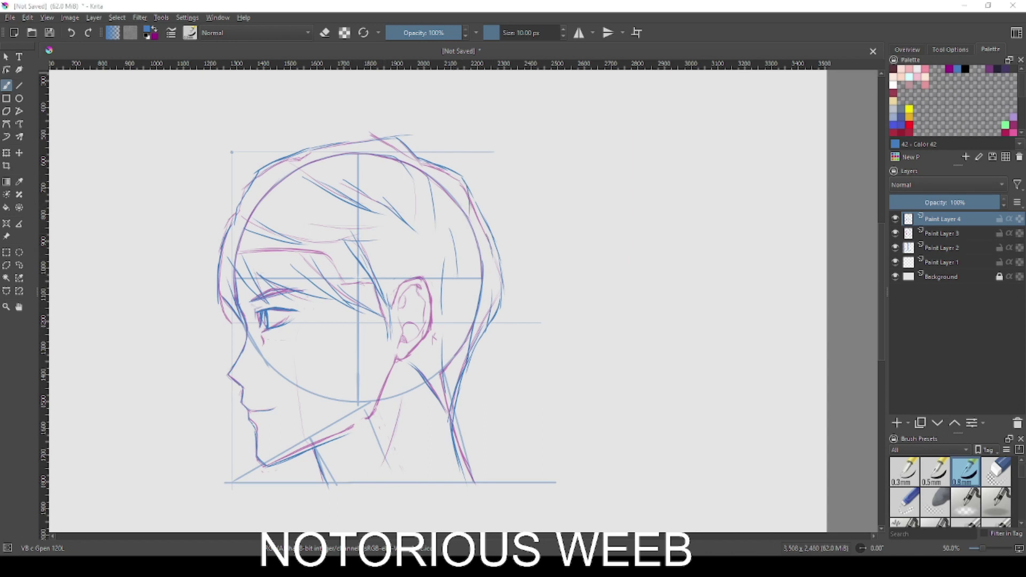
- Trace the rear jaw line up to the earlobe and the ear with its inner folds in blue
drag(390, 391, 377, 420)
drag(396, 361, 381, 416)
drag(395, 368, 377, 421)
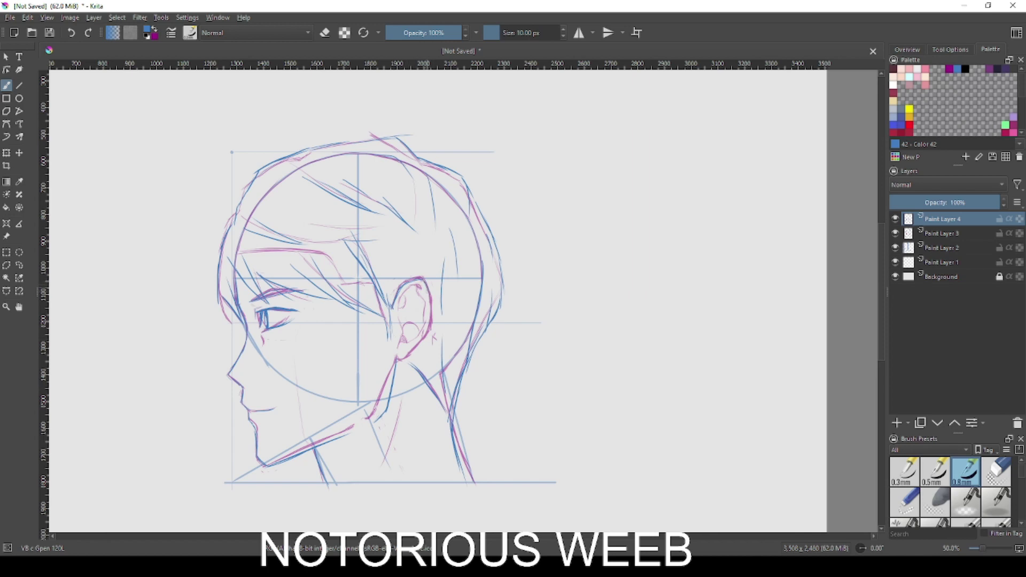
drag(429, 292, 436, 315)
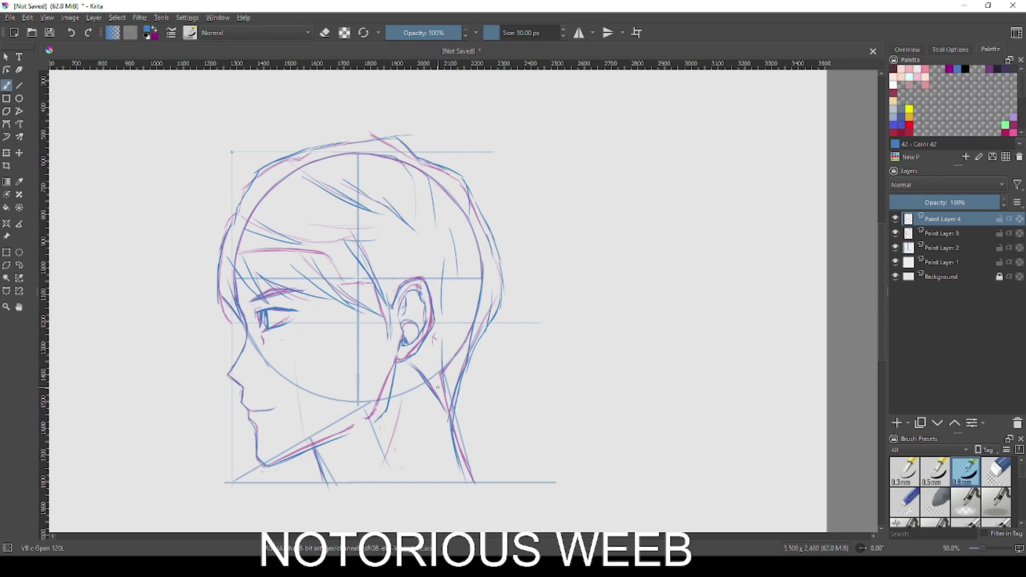
- Check the blue line art with Paint Layer 3 and Paint Layer 2 hidden, and show both layers again
click(896, 233)
click(896, 247)
click(896, 248)
click(895, 233)
- Clean up the blue contour between the nose tip and the upper lip with the eraser
scroll(226, 370, up, 2)
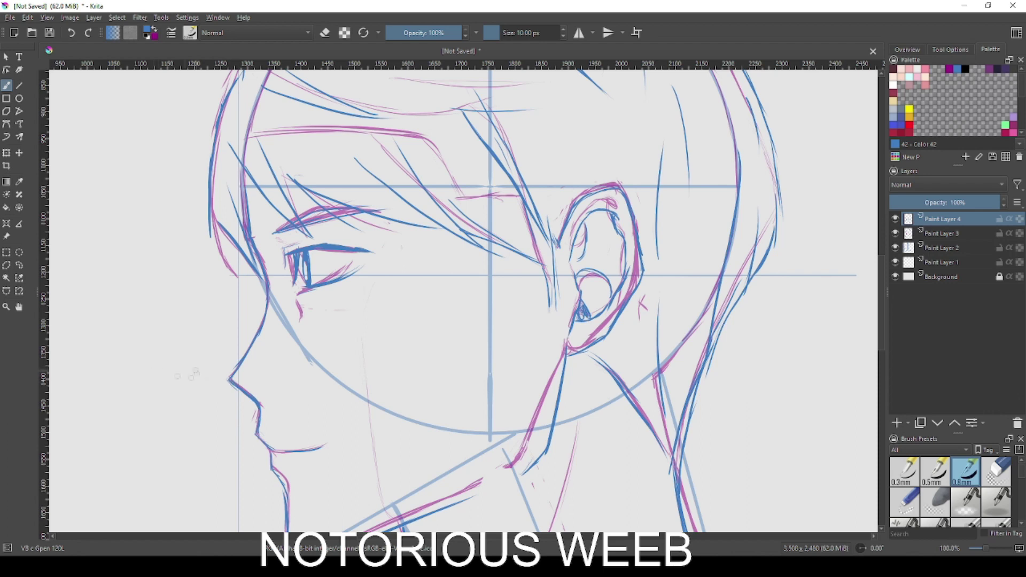
key(e)
drag(231, 381, 263, 410)
key(e)
key(e)
key(e)
key(minus)
key(minus)
- Trace the neck muscle line below the ear in blue and hide Paint Layer 3 and Paint Layer 2
click(896, 233)
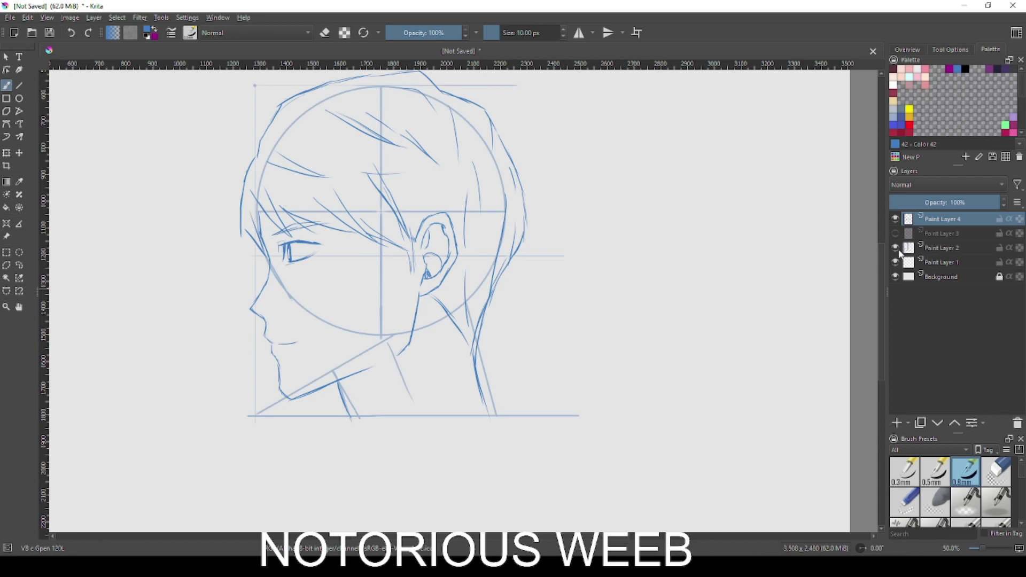
click(895, 233)
drag(422, 337, 408, 395)
click(895, 234)
click(896, 248)
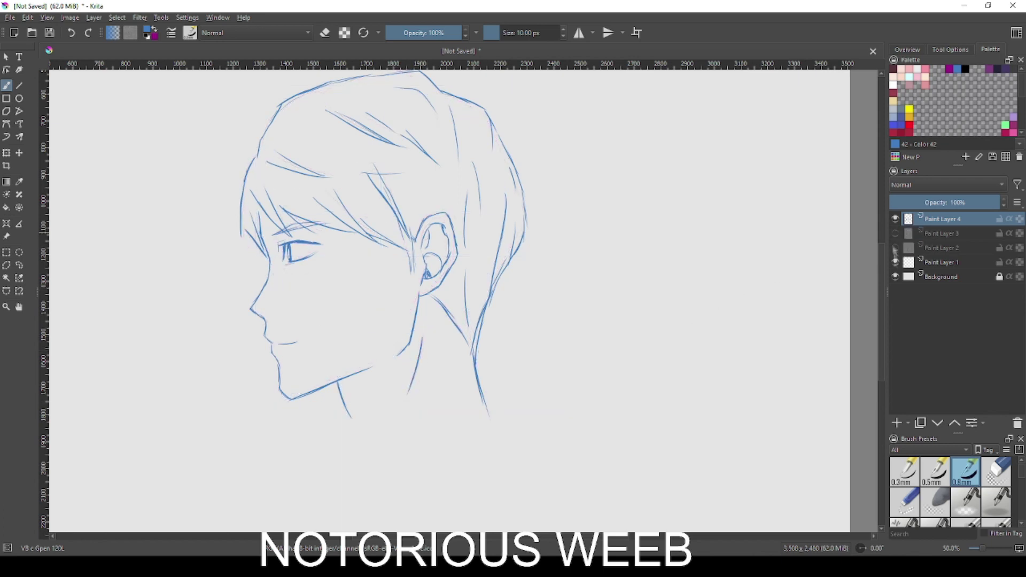